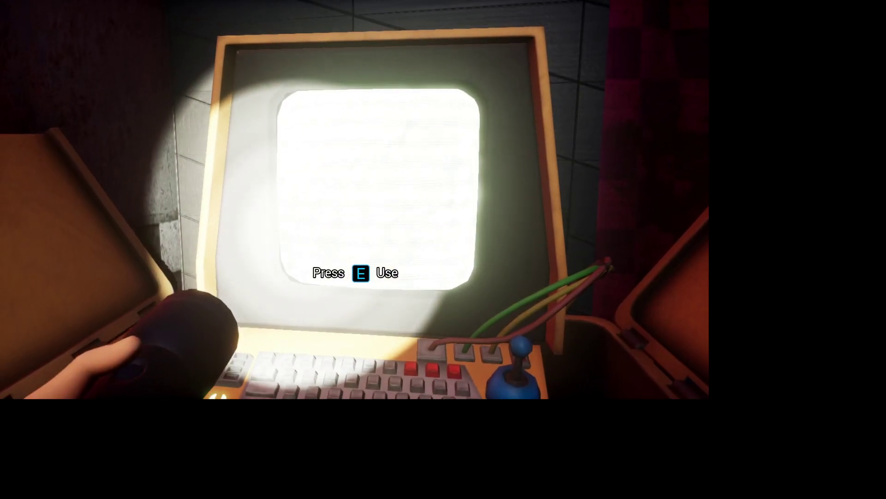
# Use the security computer and view Bonnie Bowl cameras CAM_2, CAM_3 and CAM_4.
pyautogui.press('e')
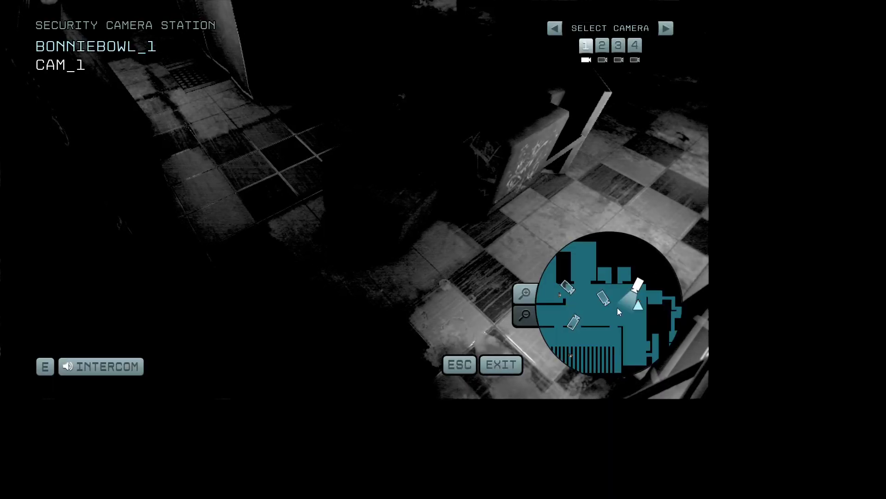
pyautogui.click(602, 299)
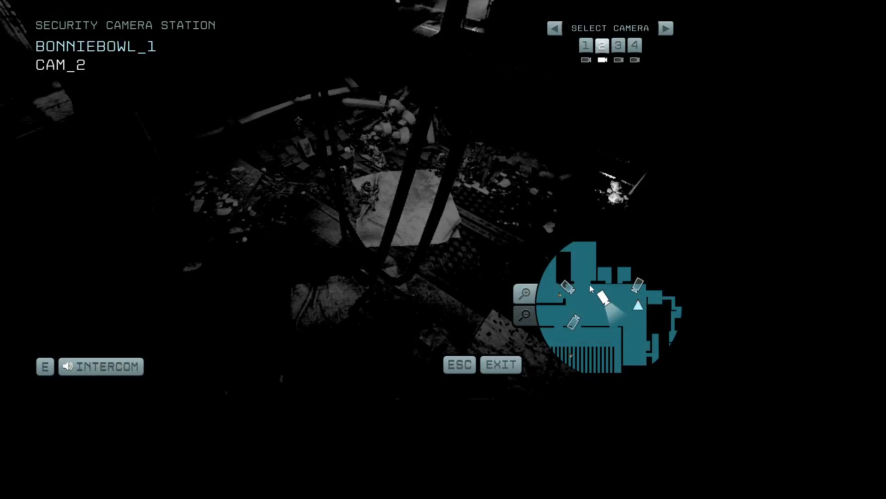
pyautogui.click(567, 285)
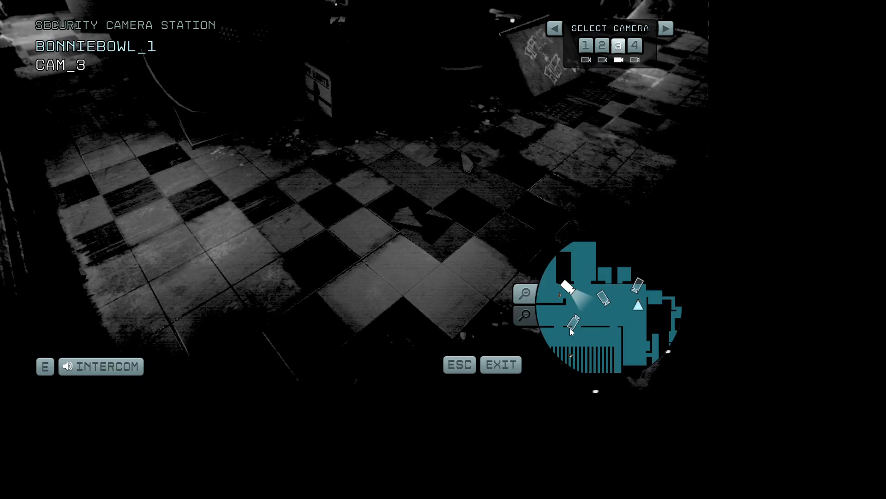
pyautogui.click(573, 324)
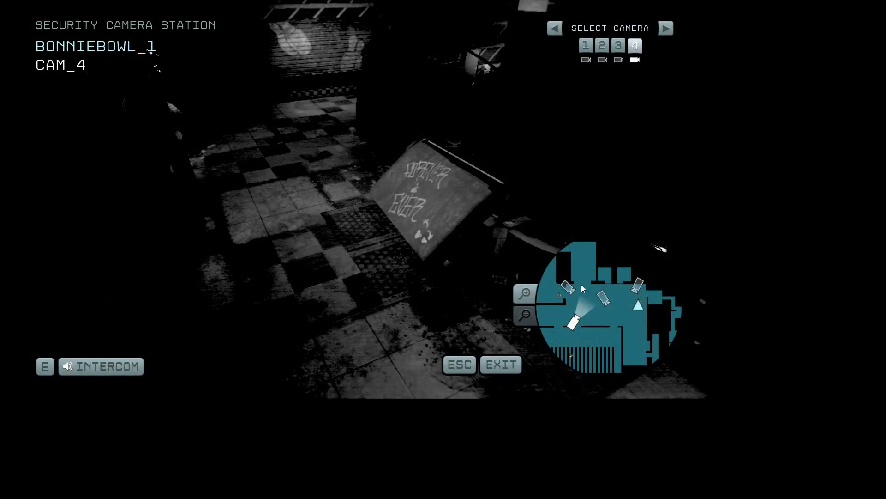
# Cycle back through CAM_3, CAM_2 and CAM_1, ending on CAM_1.
pyautogui.click(569, 287)
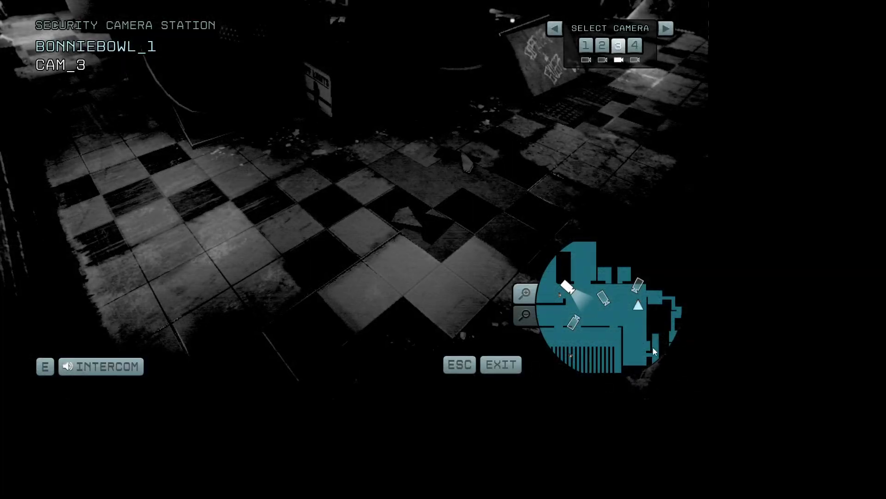
pyautogui.click(605, 297)
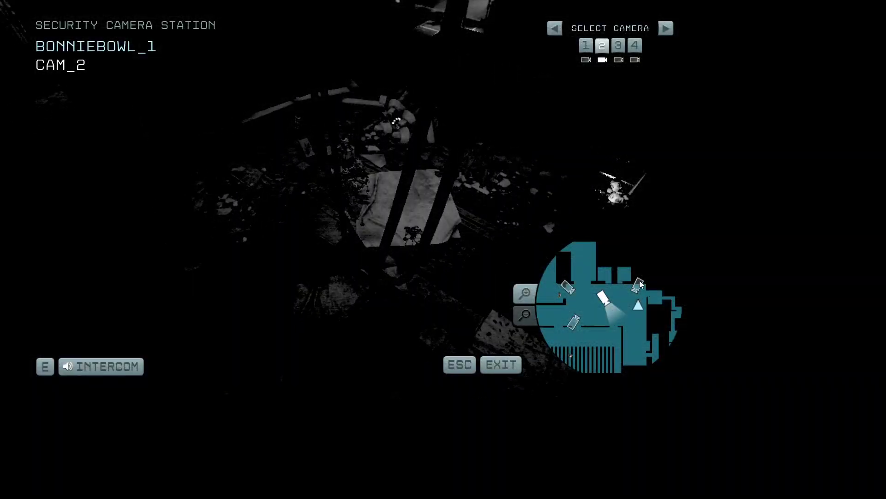
pyautogui.click(638, 288)
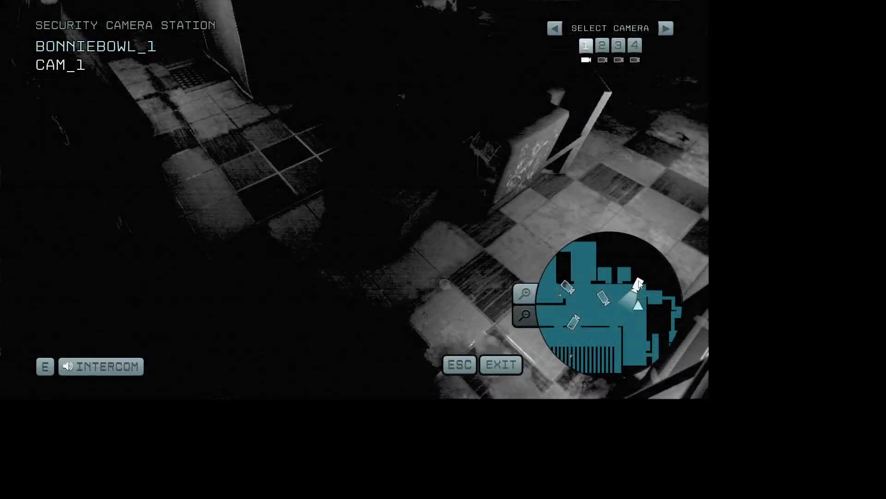
pyautogui.click(604, 298)
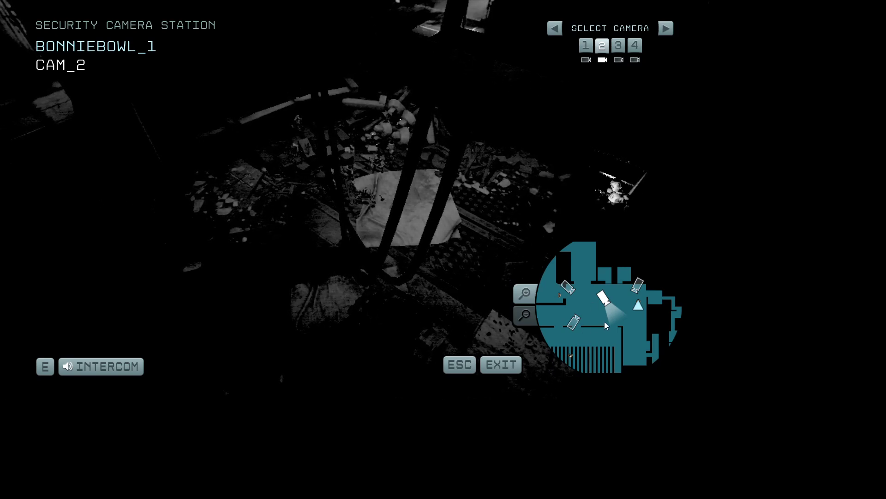
pyautogui.click(637, 286)
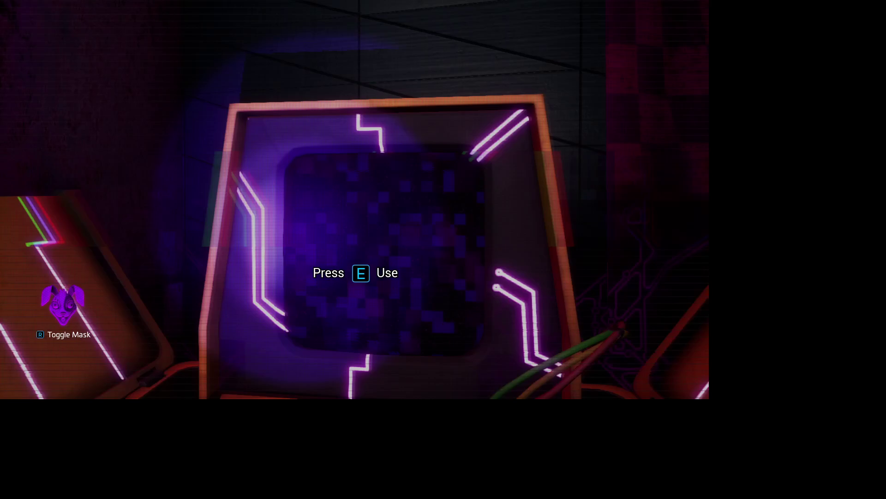
# Reopen the Security Camera Station and check CAM_2, CAM_3, CAM_2 and CAM_4.
pyautogui.press('e')
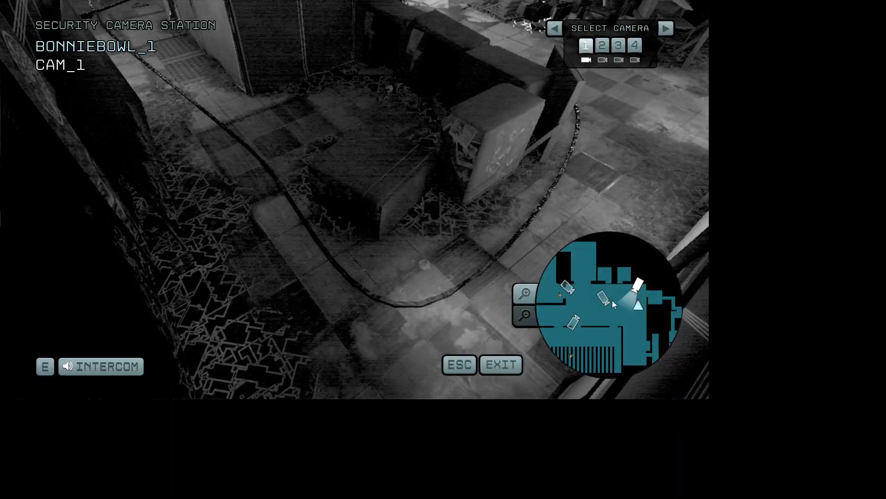
pyautogui.click(608, 300)
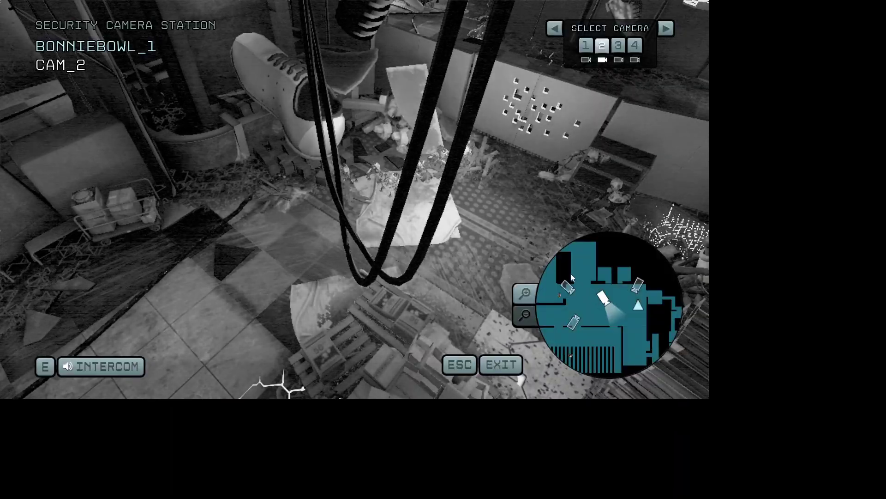
pyautogui.click(569, 287)
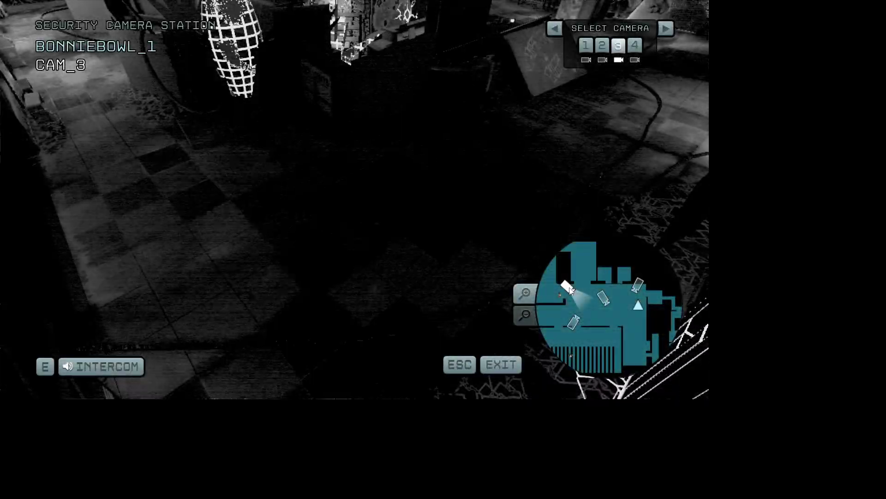
pyautogui.click(607, 300)
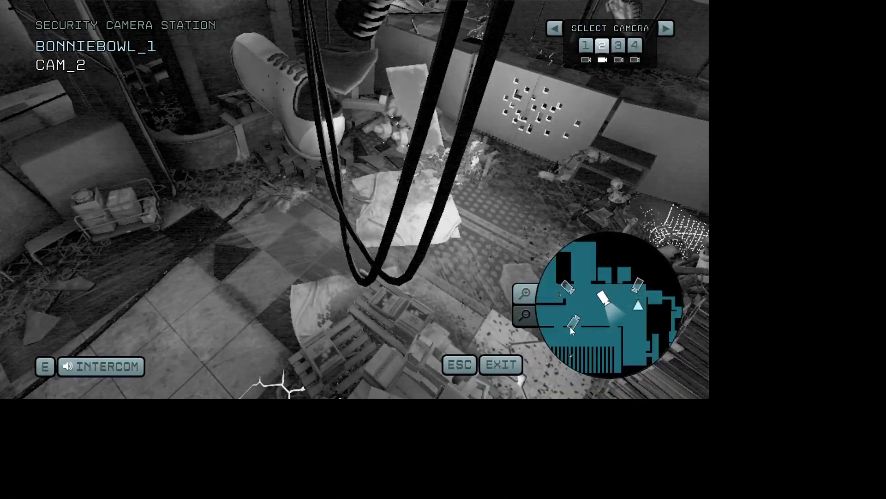
pyautogui.click(578, 324)
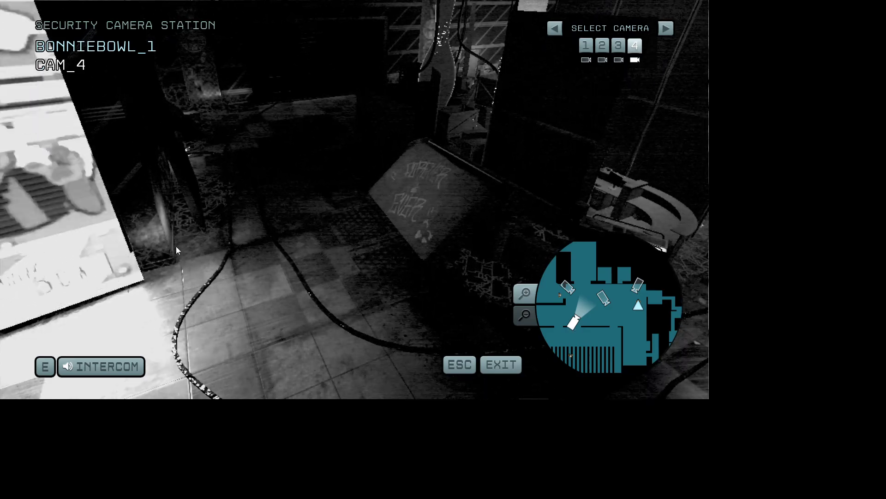
# Recheck CAM_3 and CAM_2, end on CAM_3, and exit the station.
pyautogui.click(566, 290)
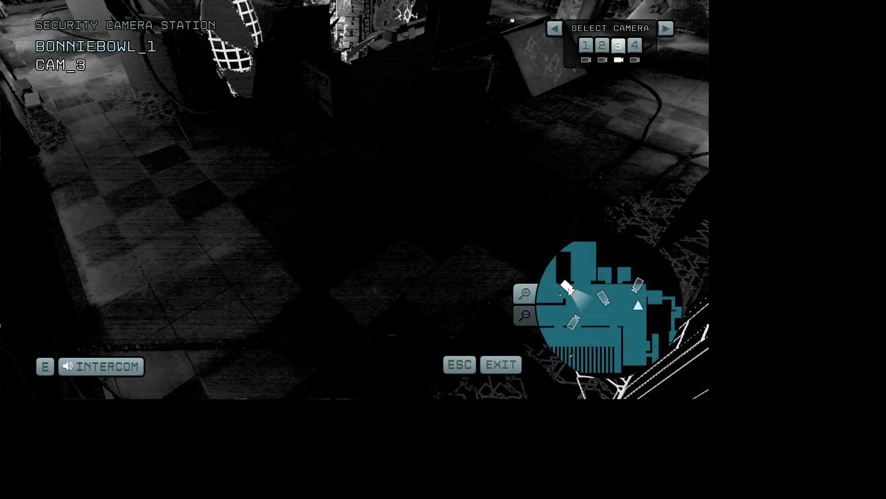
pyautogui.click(602, 299)
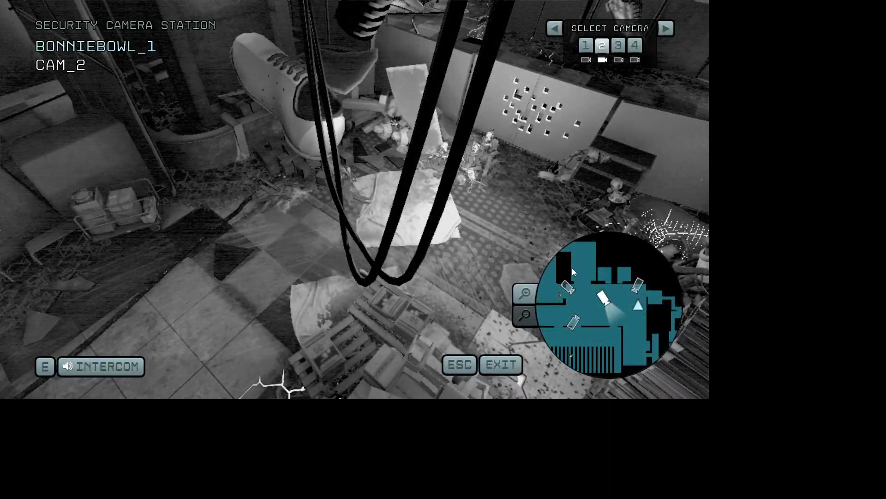
pyautogui.click(568, 285)
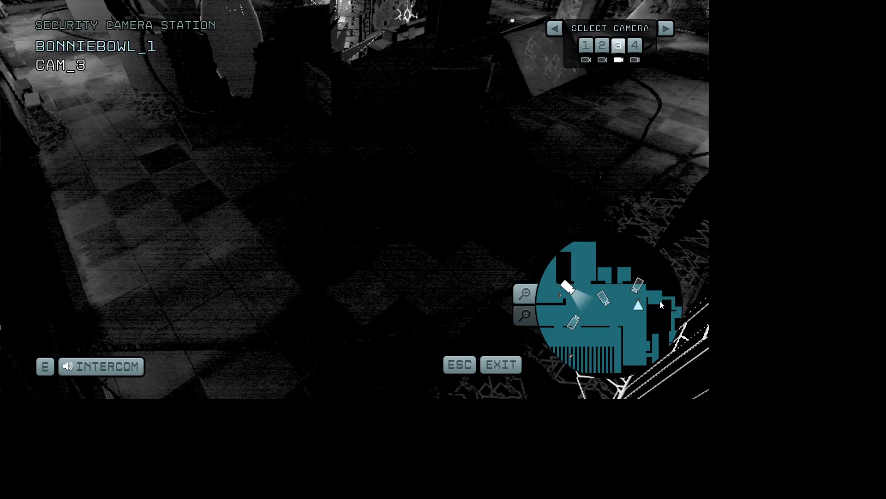
pyautogui.press('Escape')
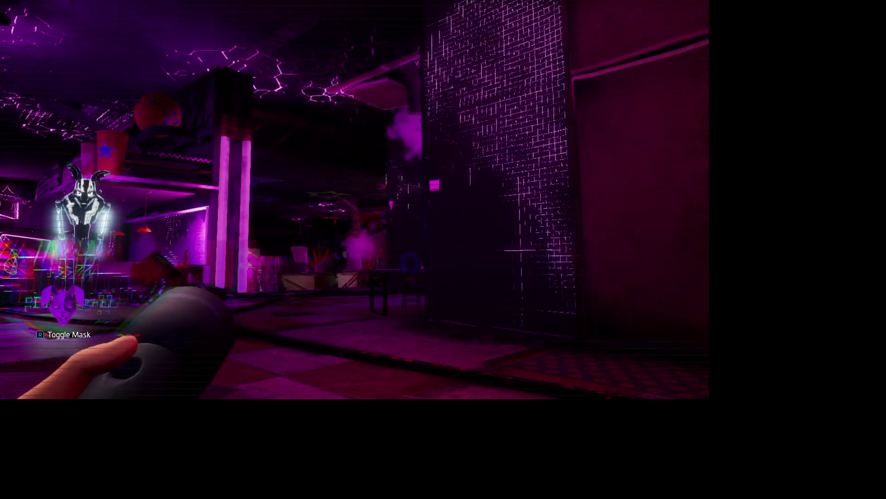